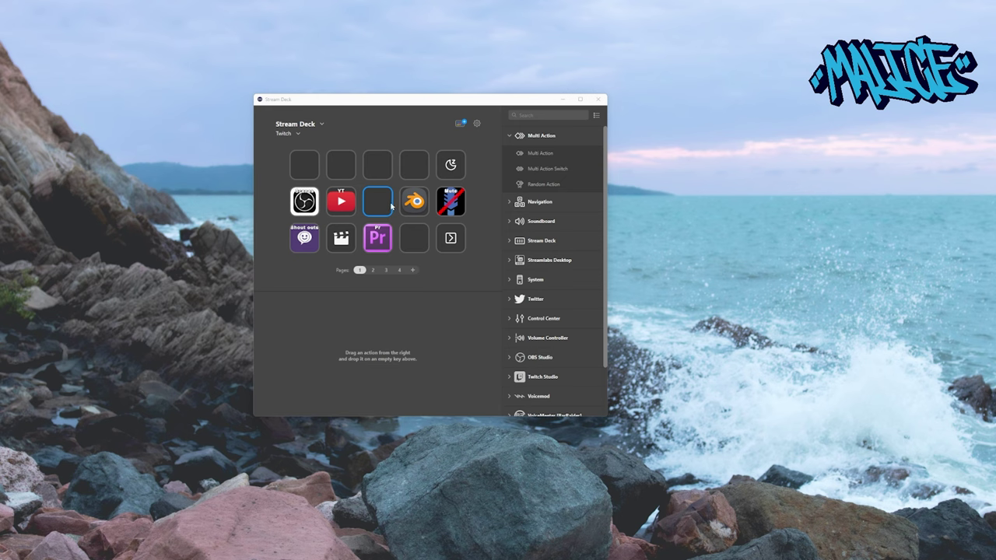
- Create a folder on the empty key between the YouTube and Blender keys and set its icon from spotify-app-icon.png
right_click(382, 202)
left_click(395, 206)
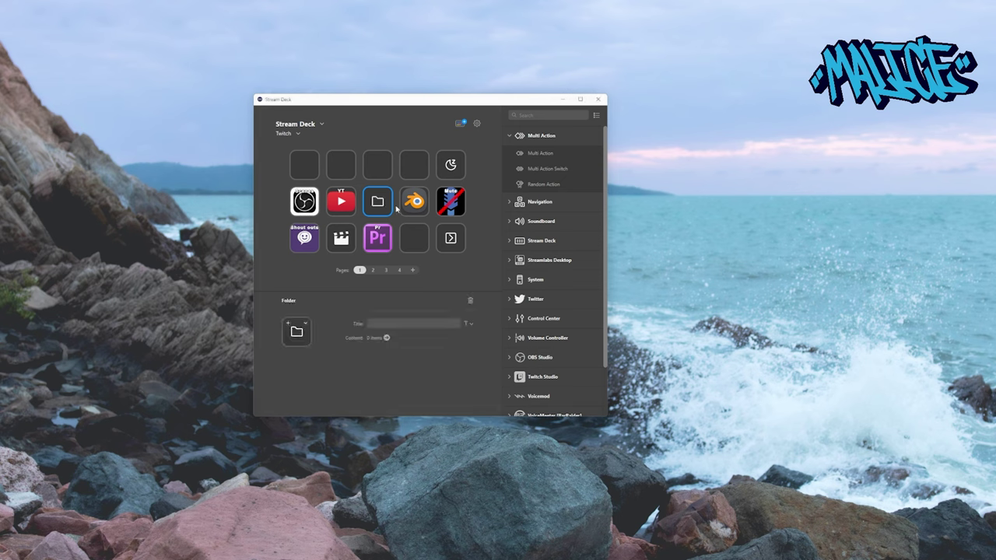
left_click(305, 323)
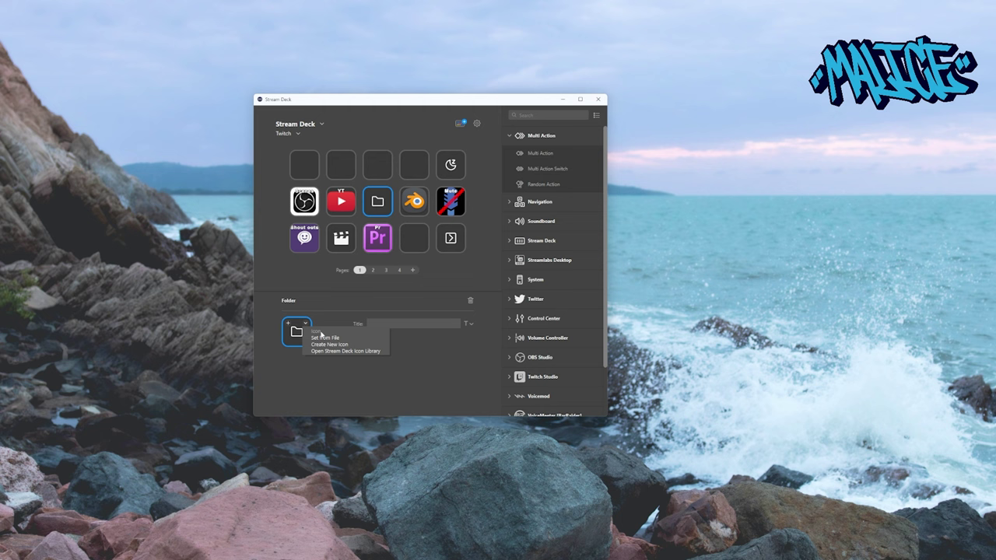
left_click(326, 338)
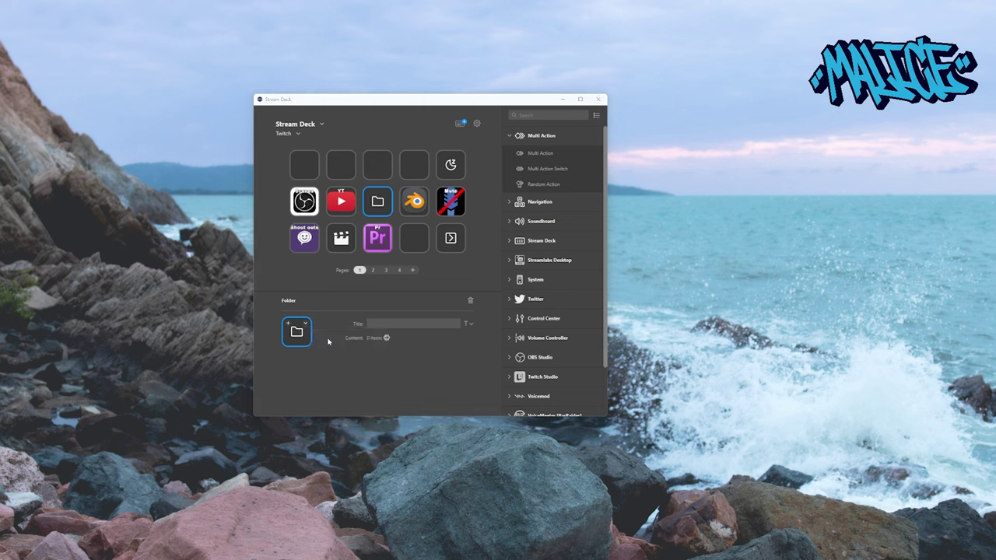
scroll(513, 287, "down", 10)
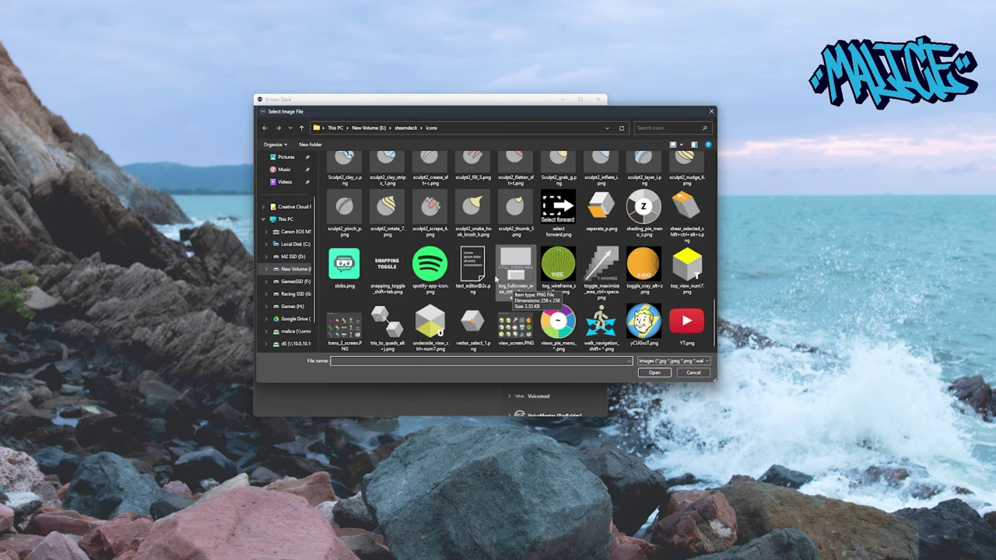
left_click(430, 266)
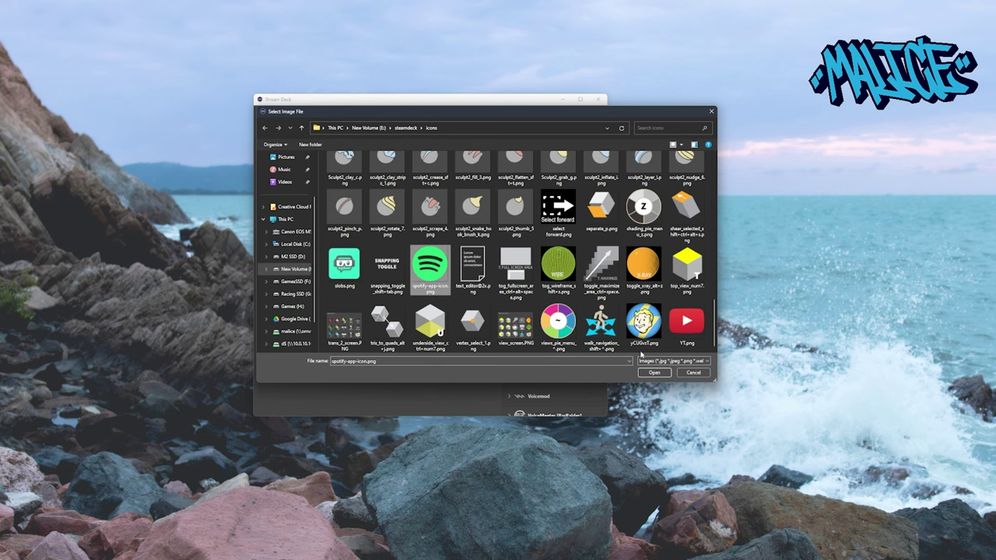
left_click(655, 373)
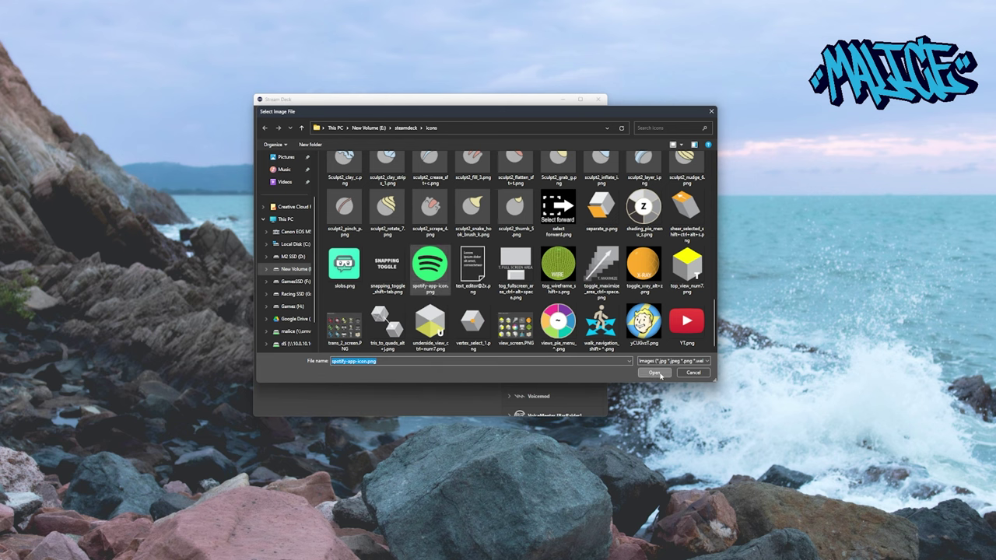
- Open the new folder and install the Spotify Integration plugin from the store
double_click(377, 203)
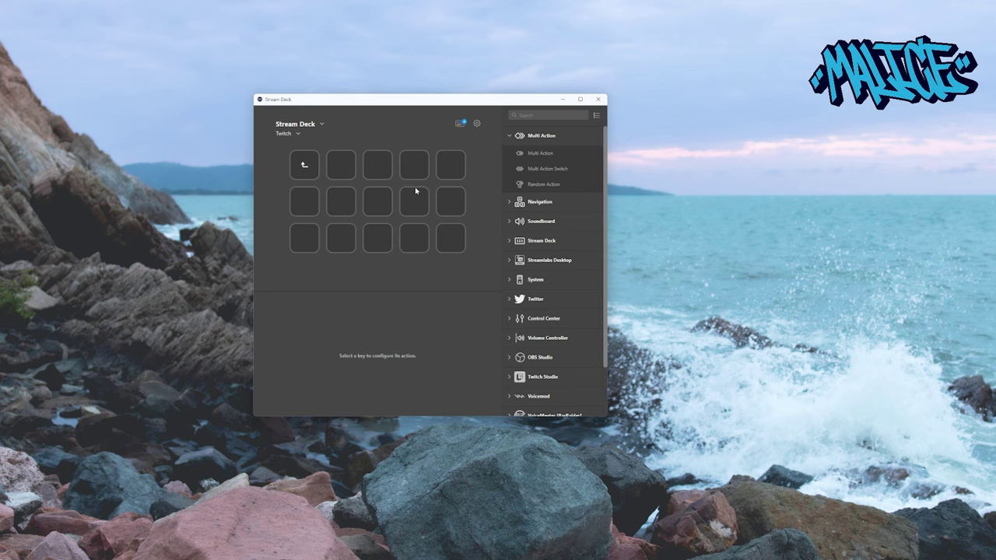
left_click(460, 123)
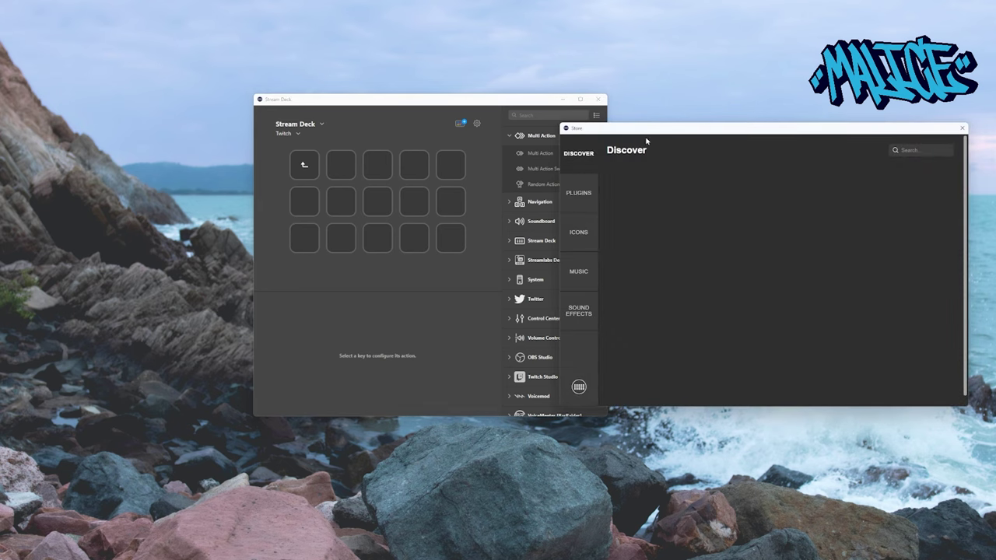
left_click(914, 150)
type("spotify")
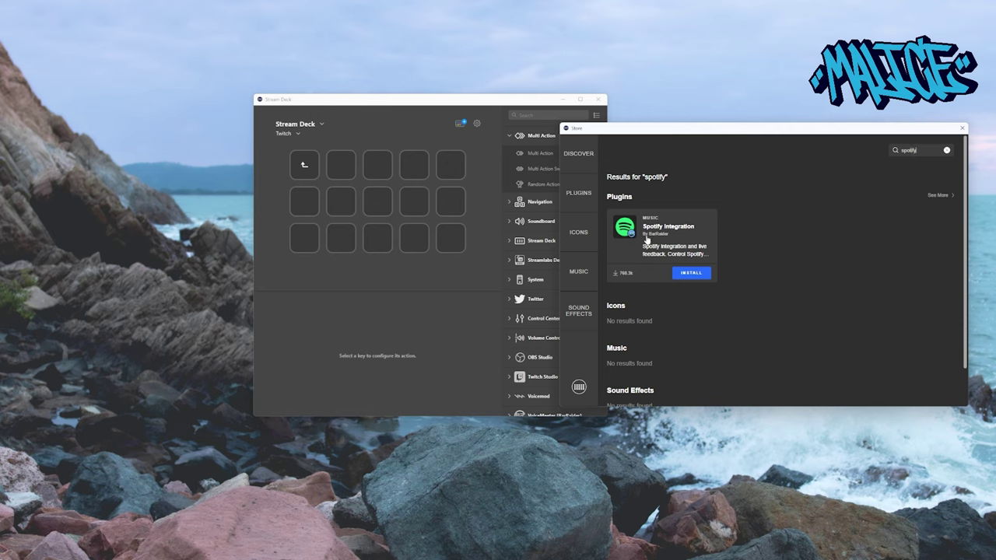
left_click(689, 276)
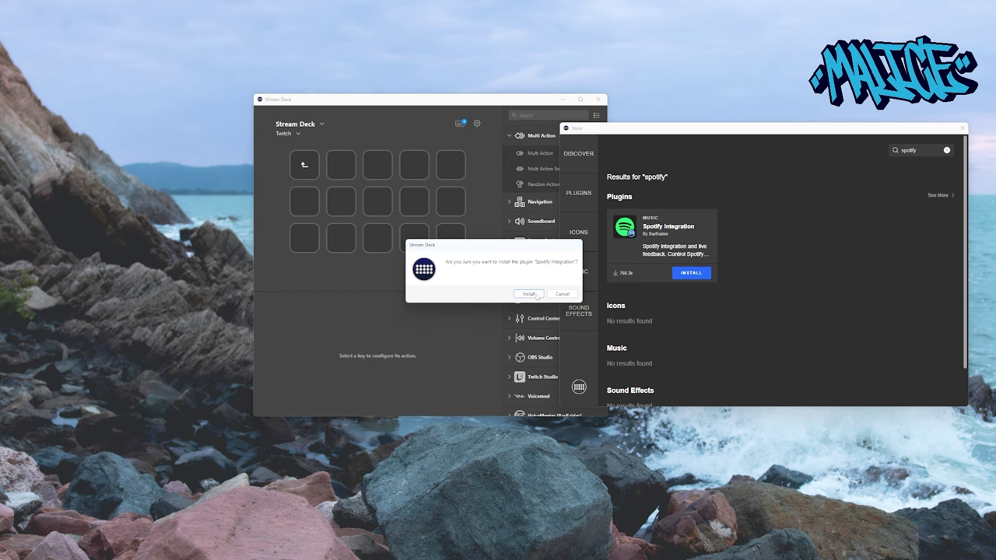
left_click(535, 295)
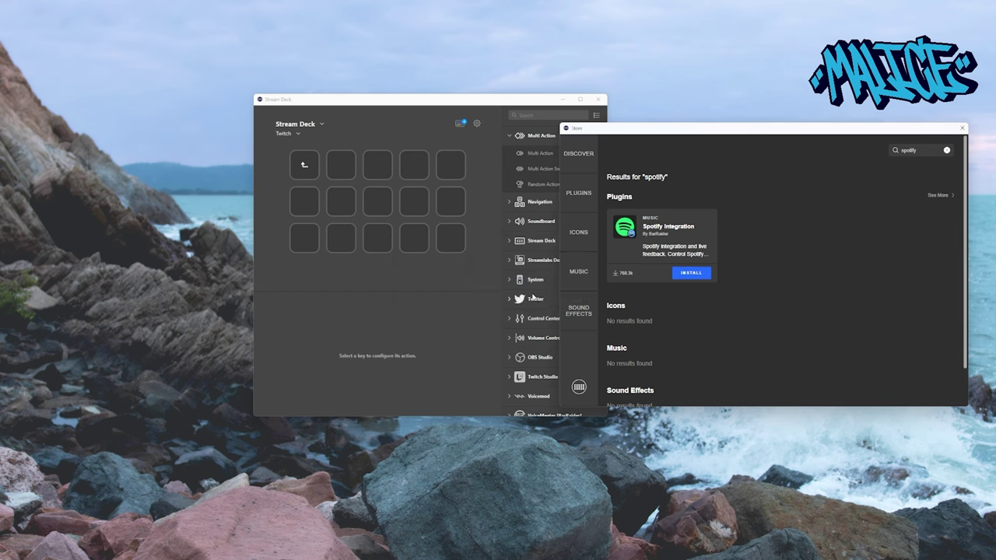
left_click(962, 129)
- Assign the Spotify Play/Pause action to the folder's key immediately after the back key
left_click(511, 137)
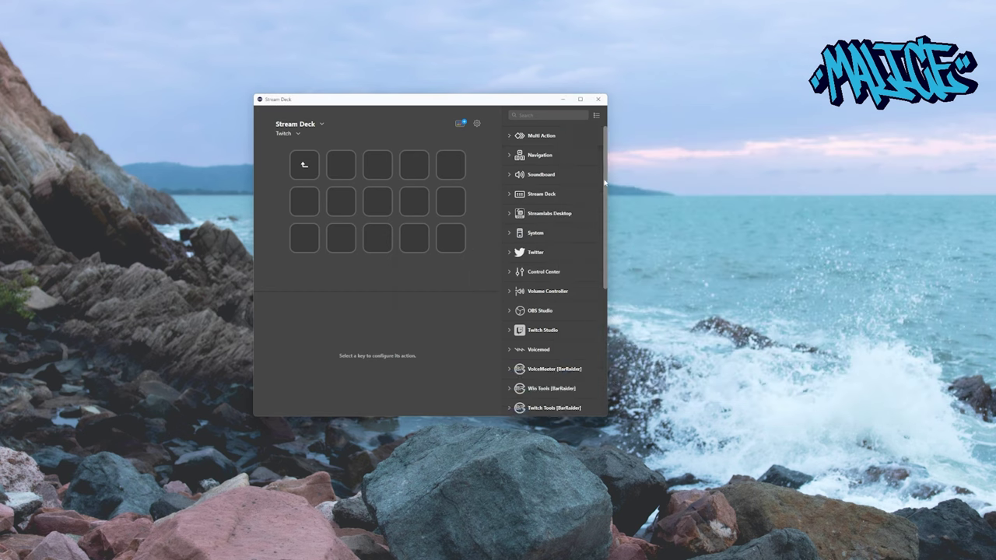
scroll(542, 267, "down", 1)
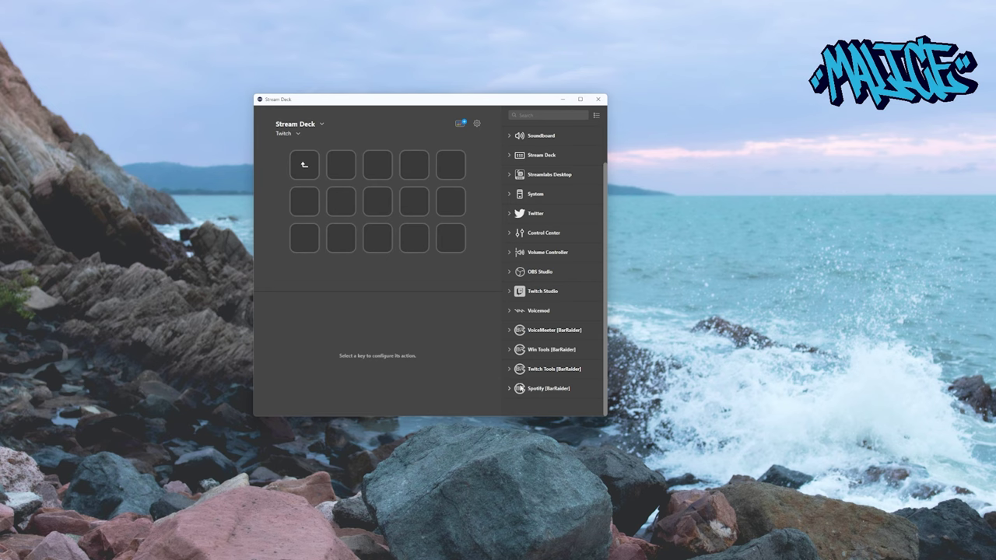
left_click(511, 389)
scroll(557, 375, "down", 6)
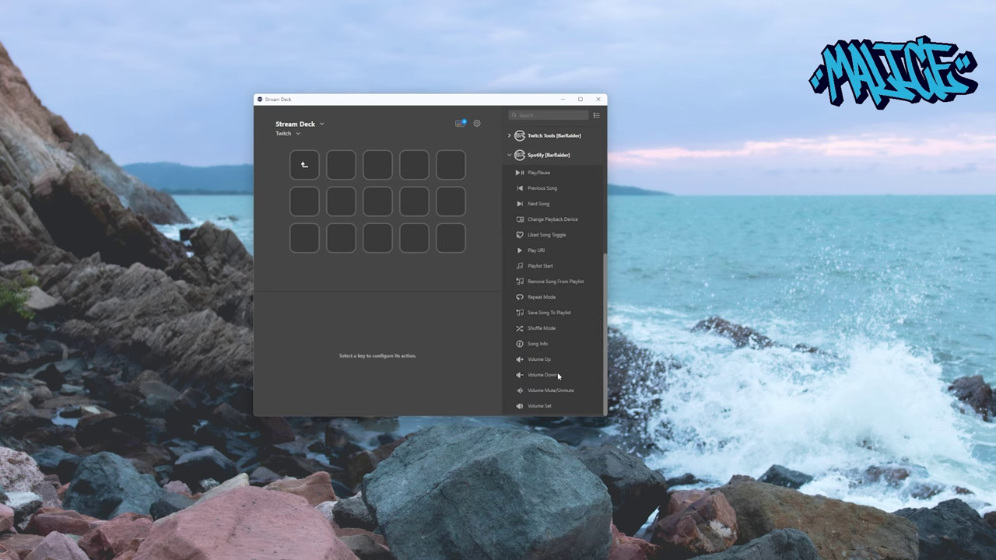
left_click_drag(565, 172, 341, 165)
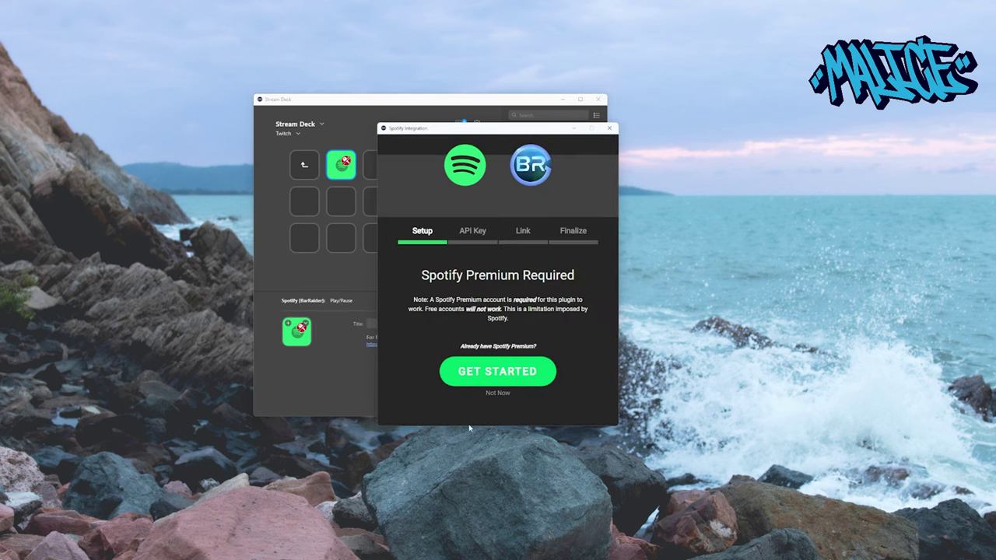
- Start the Spotify Integration setup and open the Spotify Developer Dashboard through the plugin's Client ID instructions
left_click(496, 373)
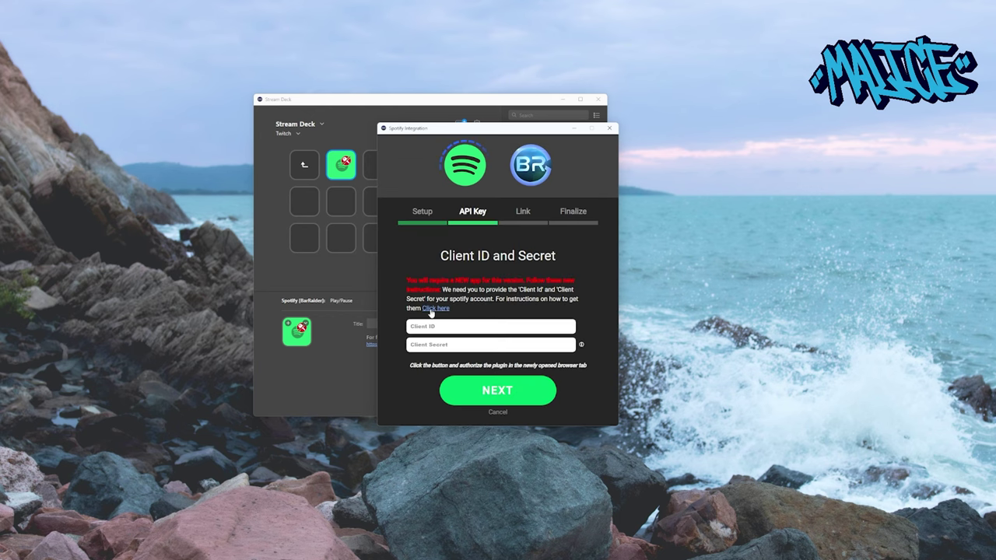
left_click(430, 310)
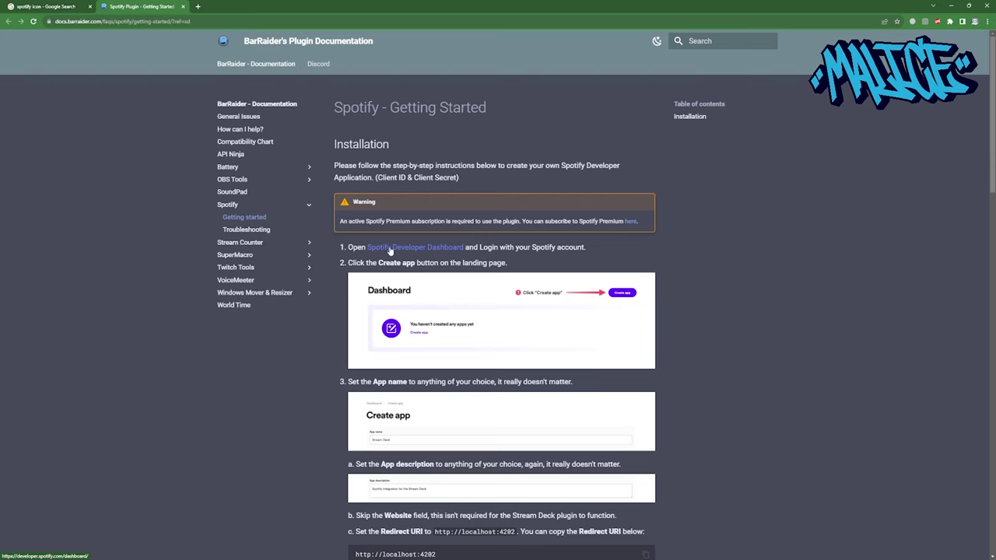
left_click(390, 251)
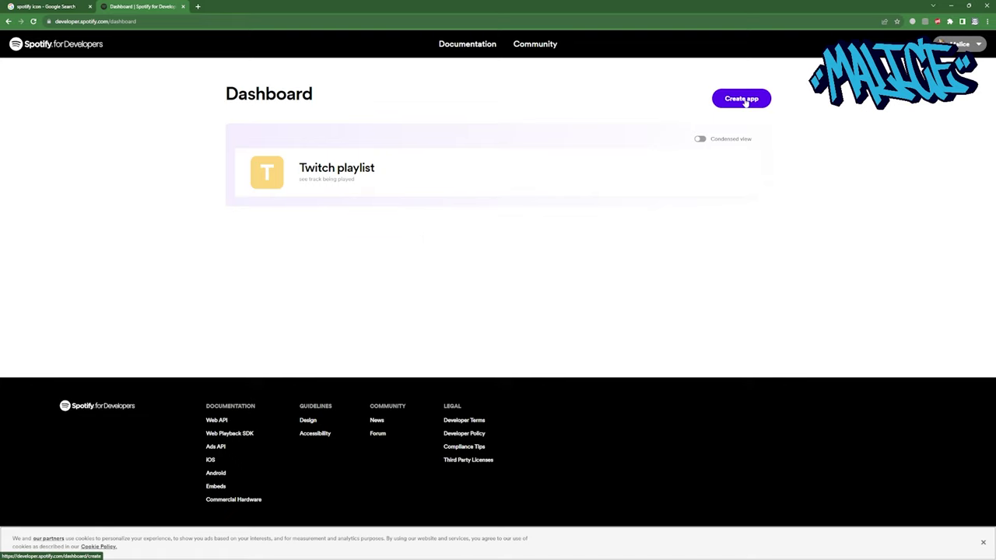
- Start a new Spotify developer app with the name "Spotify" and the description "Bar raiders"
left_click(744, 99)
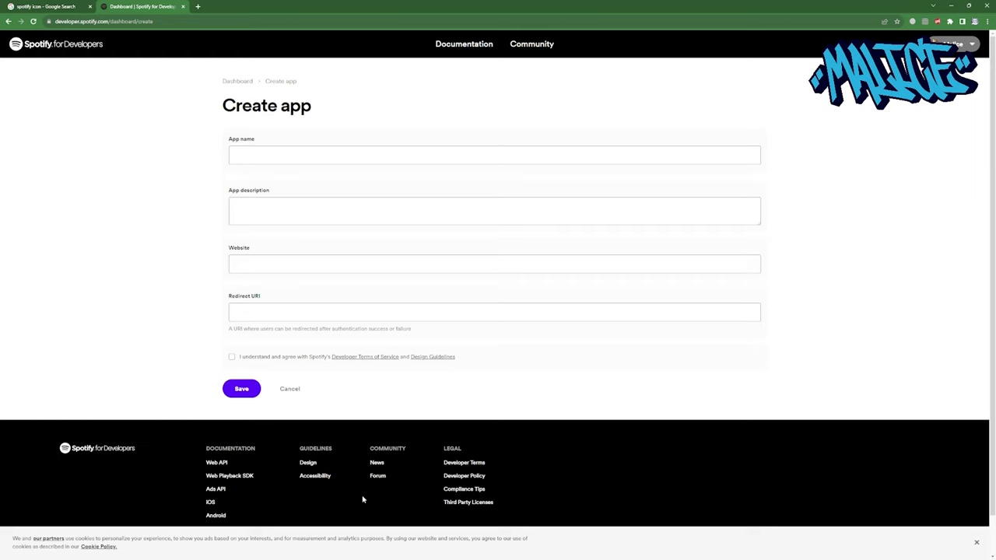
left_click(337, 153)
type("Spot")
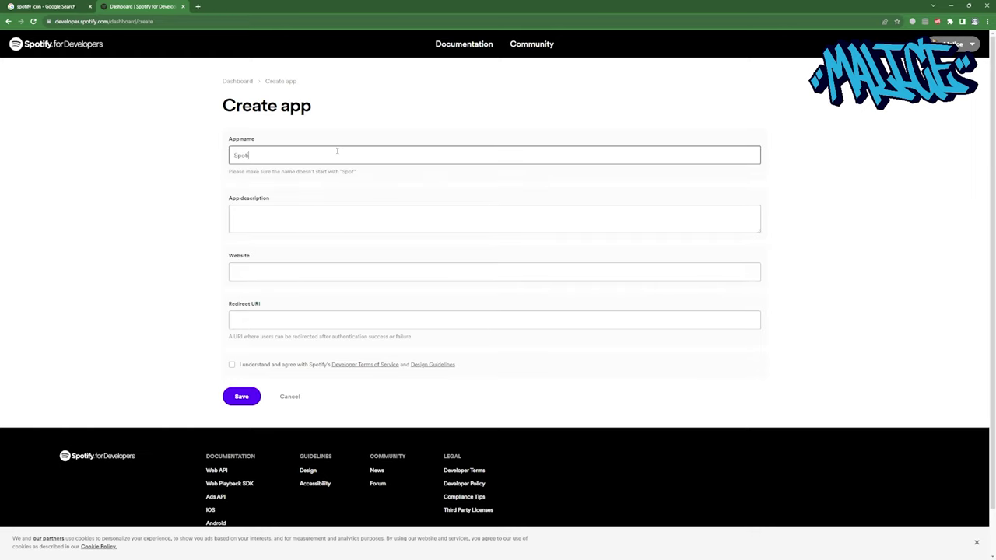
type("ify")
left_click(252, 215)
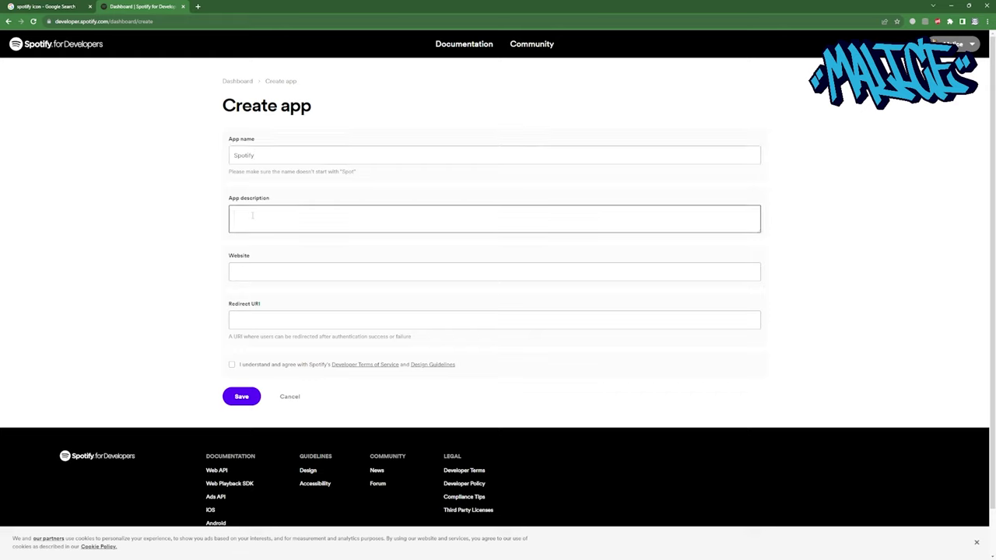
type("Bad raiders")
left_click(235, 7)
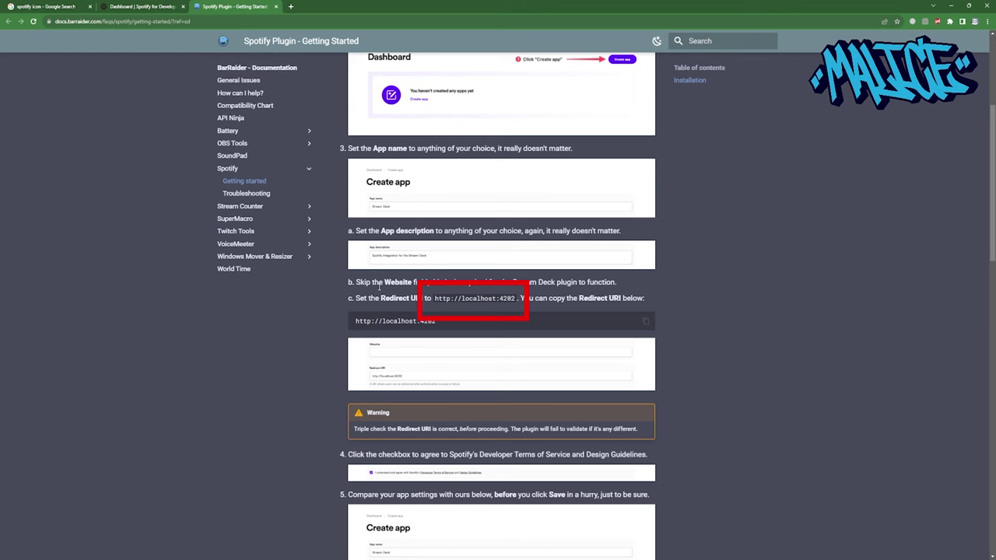
left_click_drag(515, 298, 434, 298)
key("ctrl+c")
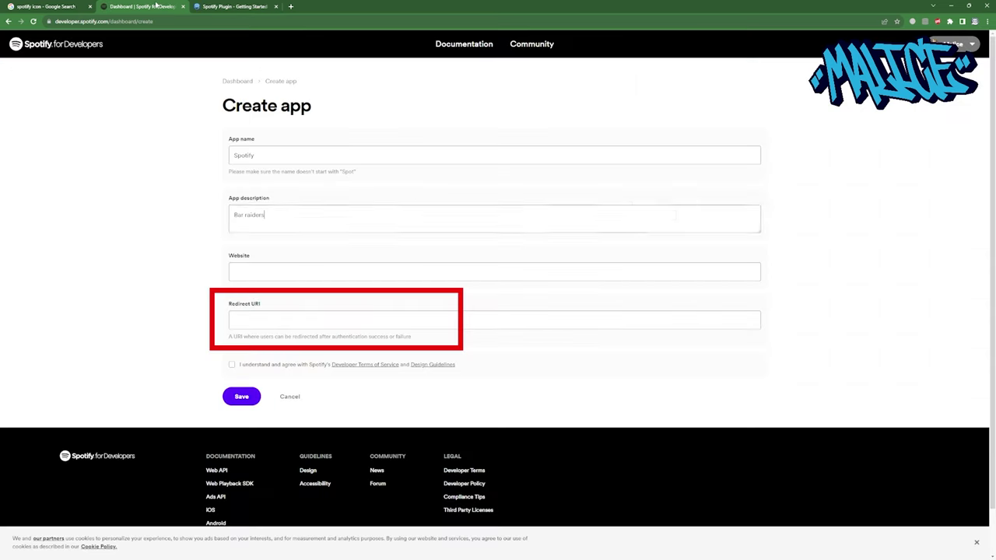
left_click(142, 7)
left_click(279, 268)
left_click(262, 319)
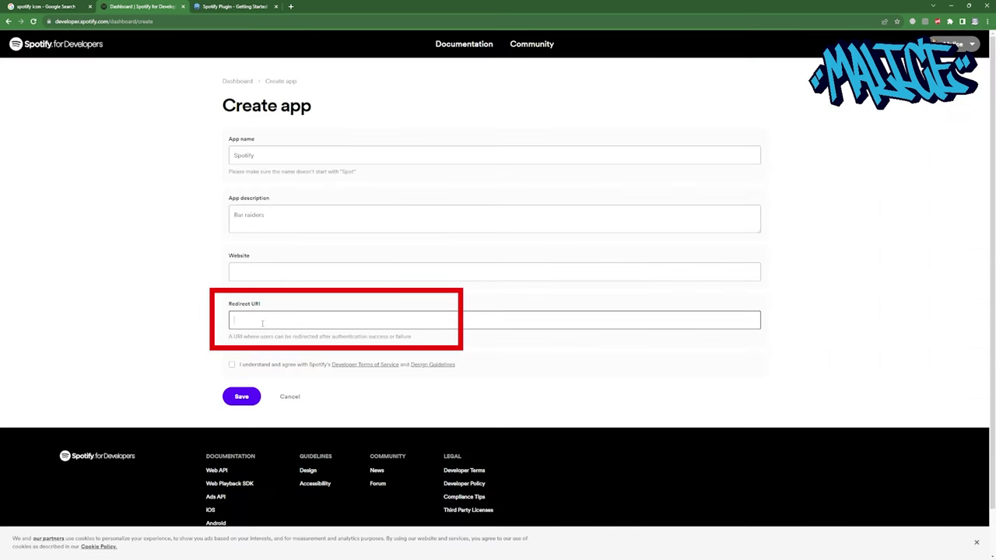
key("ctrl+v")
left_click(231, 365)
left_click(241, 399)
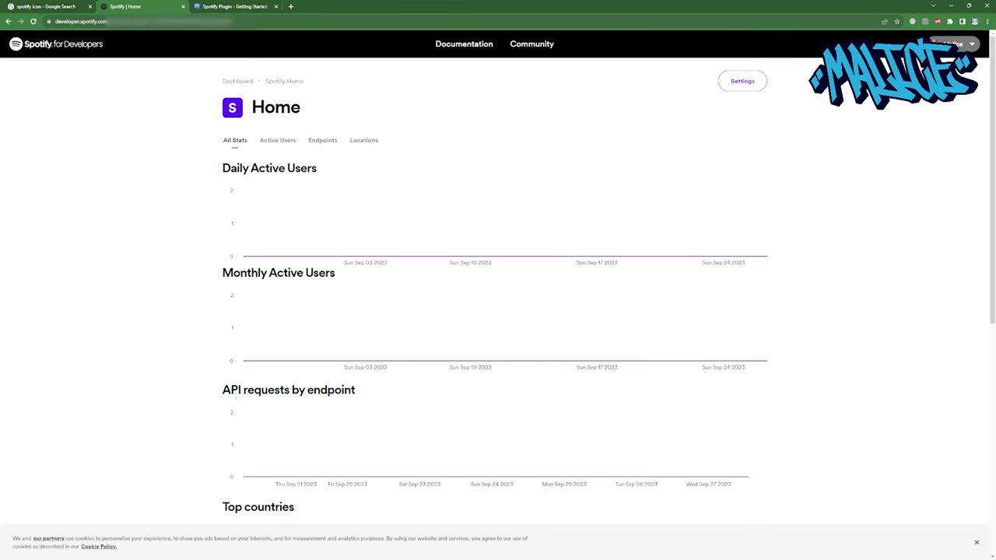
- Copy the Client ID from the new app's settings into the Client ID field of the Spotify Integration setup
left_click(743, 82)
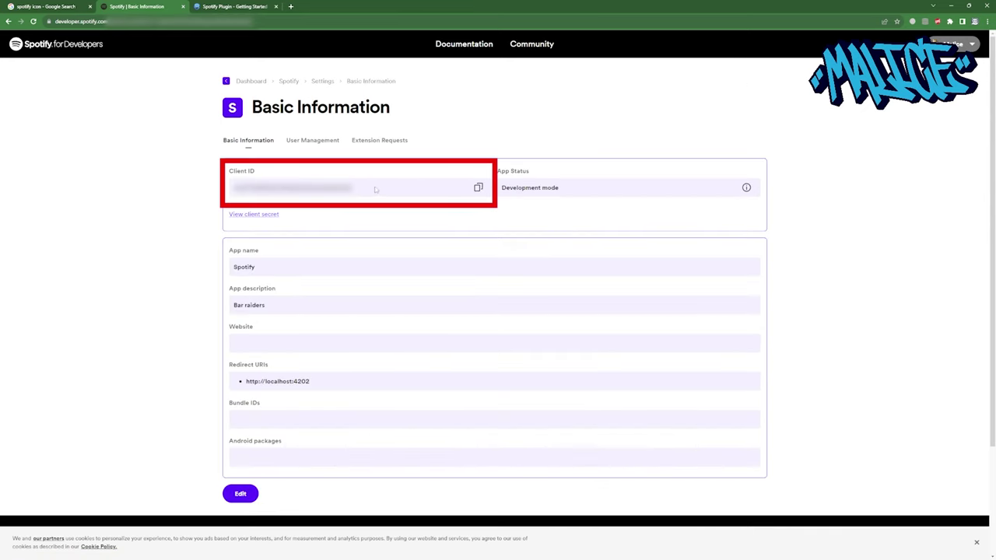
left_click(477, 189)
key("alt+Tab")
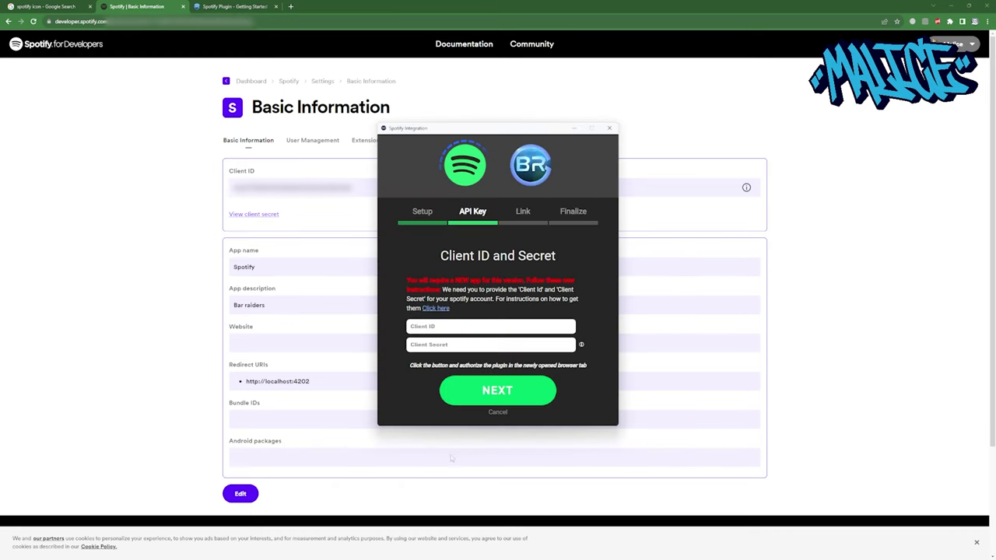
left_click(469, 327)
key("ctrl+v")
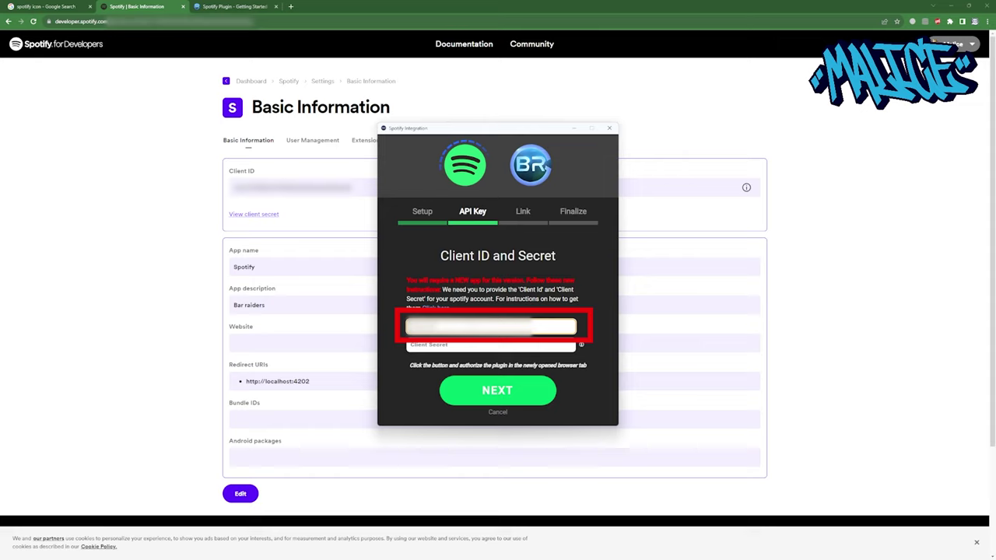
- Reveal the app's client secret and copy it into the Client Secret field of the Spotify Integration setup
left_click(263, 216)
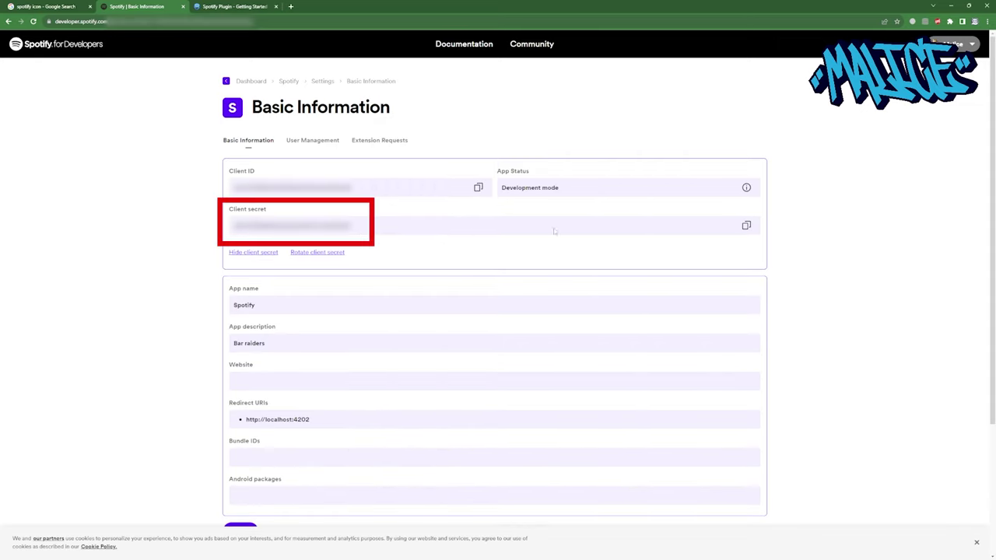
key("alt+Tab")
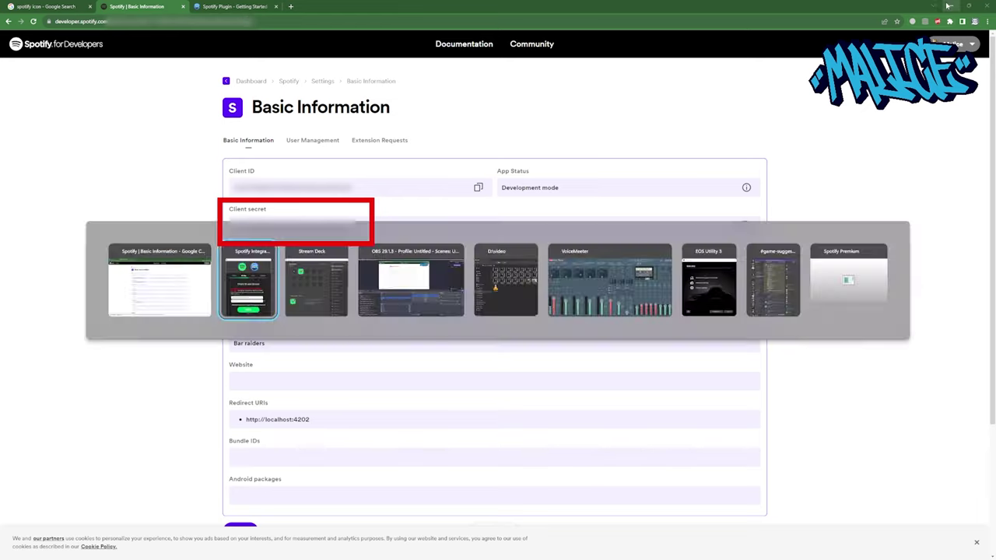
left_click(456, 344)
key("ctrl+v")
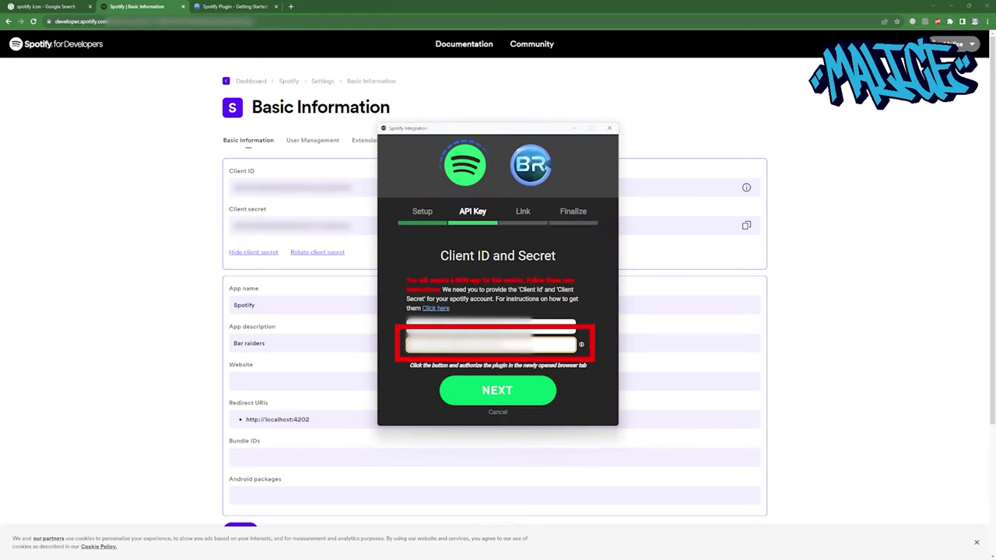
- Submit the credentials to authorize the plugin with Spotify, and close the completed setup window
left_click(474, 389)
left_click(489, 437)
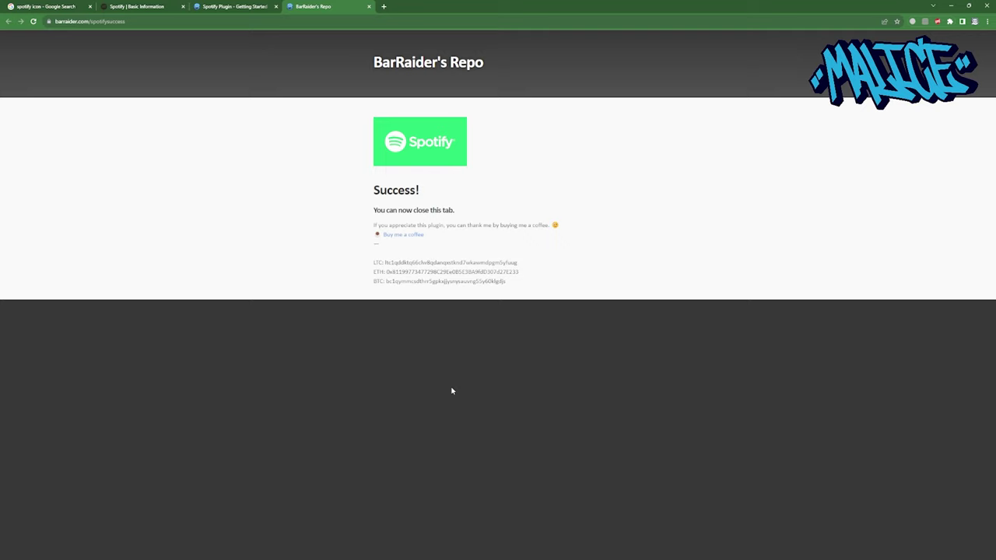
left_click(950, 5)
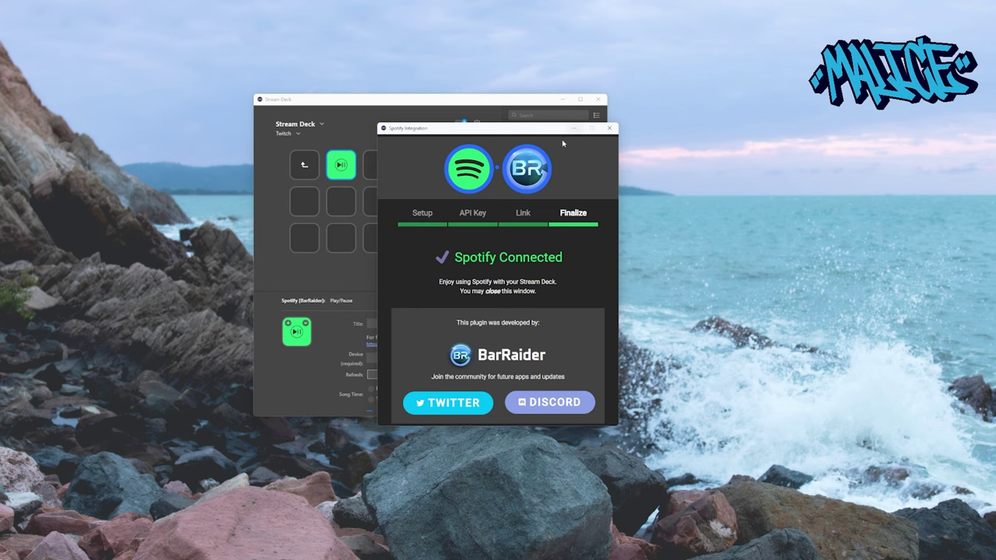
left_click(608, 128)
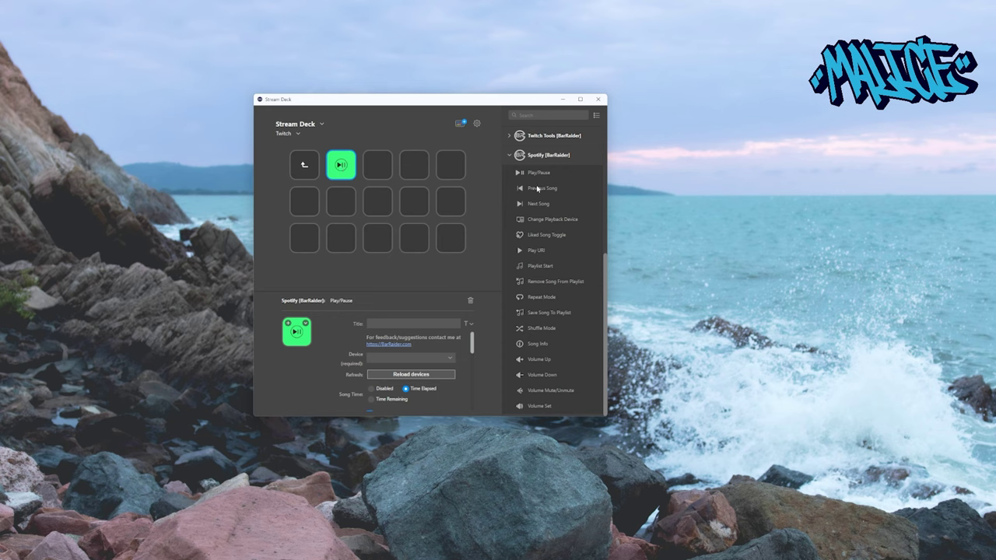
- Assign Previous Song and Next Song to the two keys after Play/Pause, with Volume Down and Volume Up on the keys directly beneath them
left_click_drag(537, 204, 414, 164)
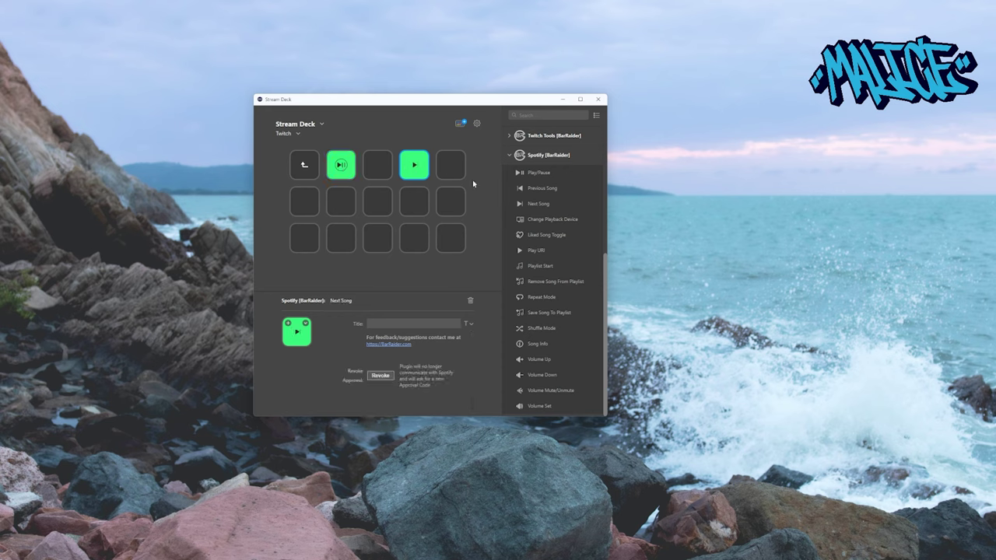
left_click_drag(545, 190, 377, 164)
left_click_drag(456, 305, 414, 201)
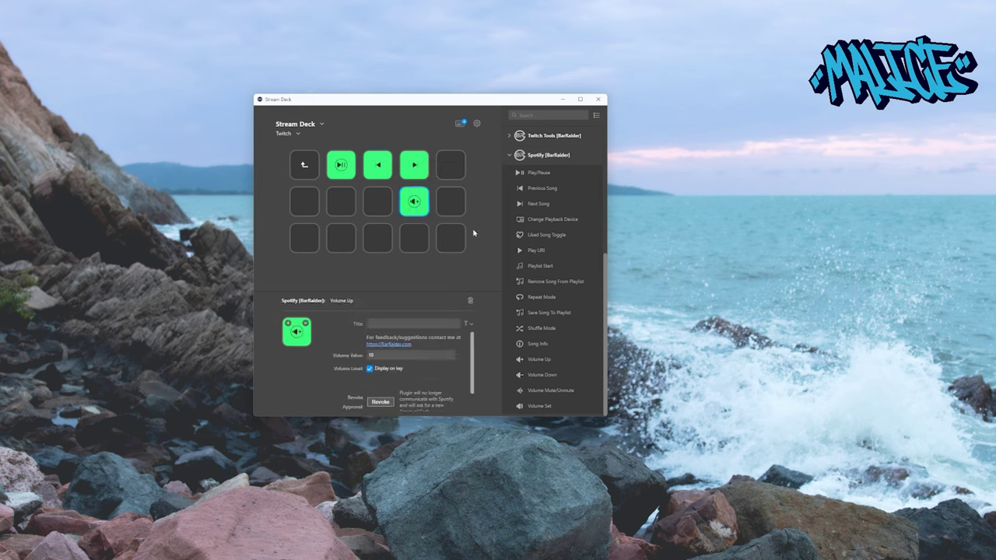
left_click_drag(537, 378, 378, 202)
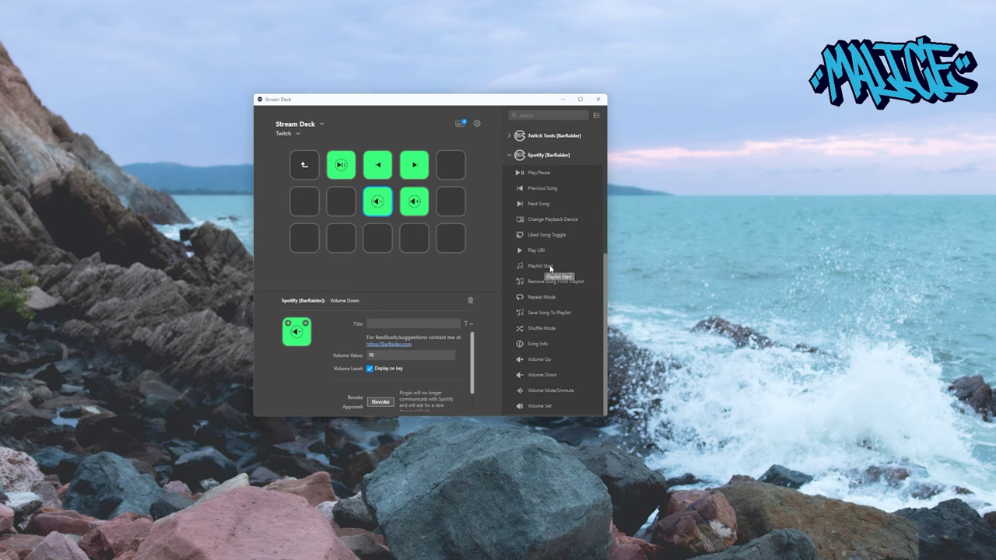
- Assign the Playlist Start action to the key below Volume Up and browse its available playlists
left_click_drag(543, 268, 416, 244)
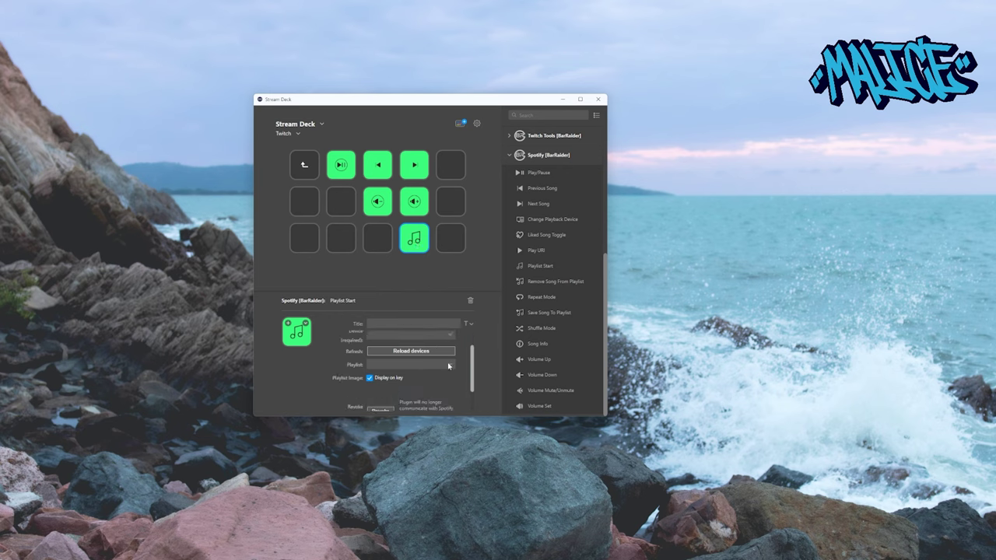
left_click(450, 366)
scroll(435, 436, "down", 5)
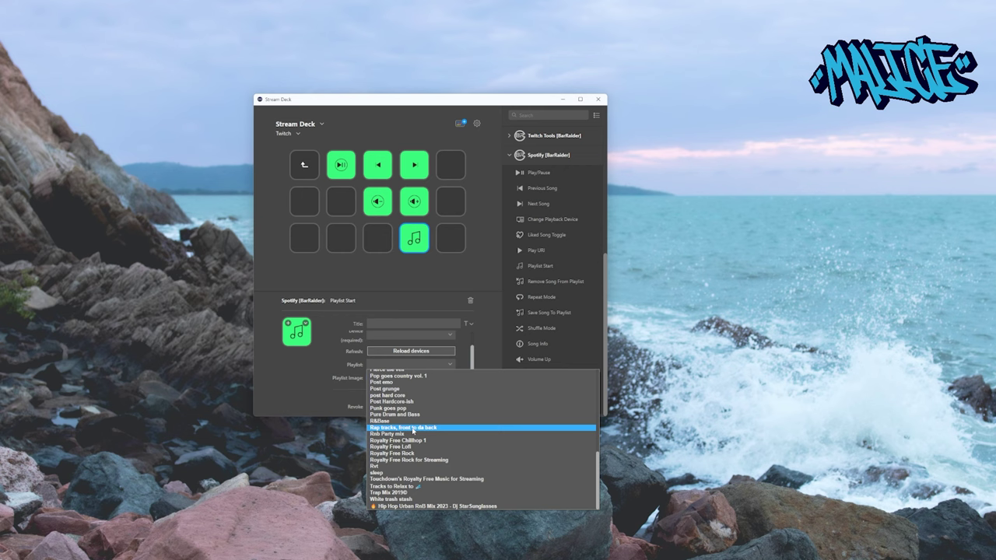
scroll(435, 436, "up", 2)
left_click(461, 283)
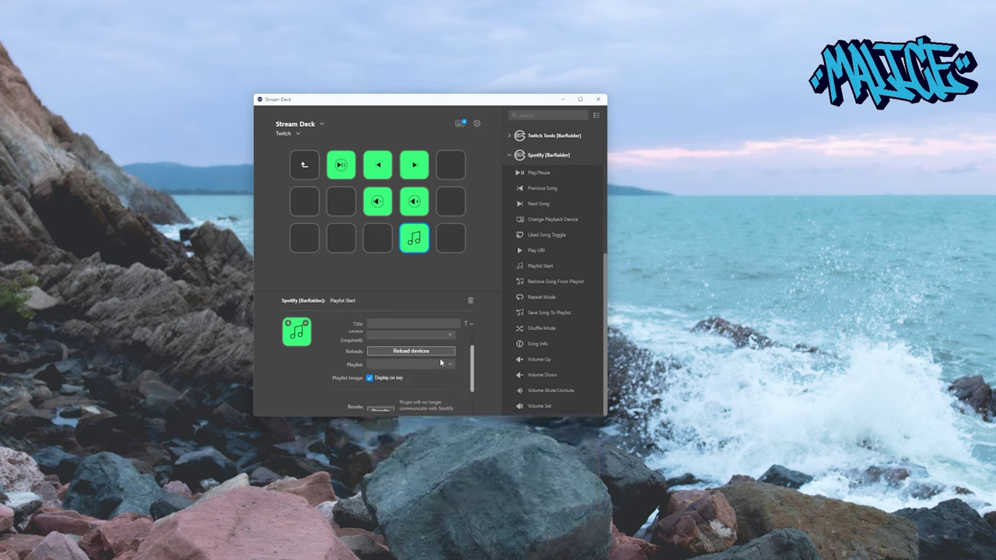